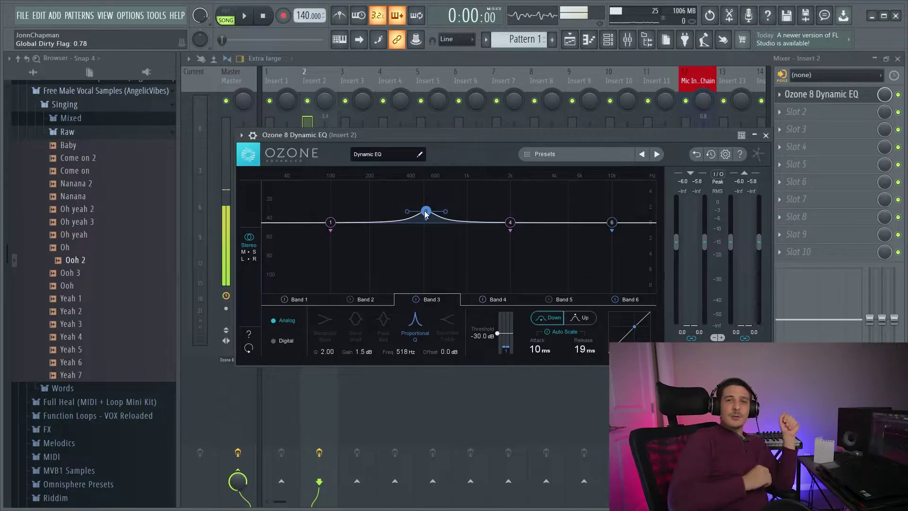
During vocal playback, pull Ozone's band 3 down to about -8.9 dB at 192 Hz, with Q 0.11 and a -8.2 dB threshold.
{"action": "left_click_drag", "start_coordinate": [426, 214], "coordinate": [431, 228]}
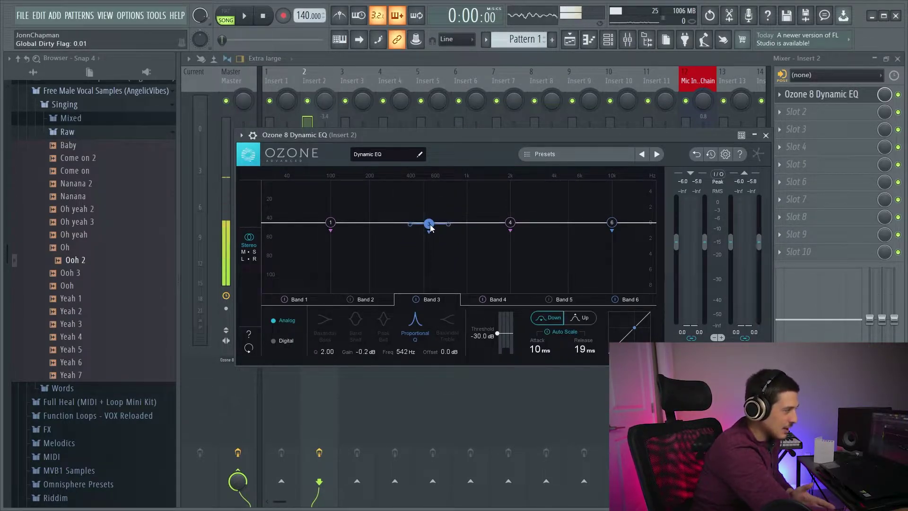
{"action": "left_click", "coordinate": [244, 17]}
{"action": "left_click_drag", "start_coordinate": [434, 222], "coordinate": [359, 291]}
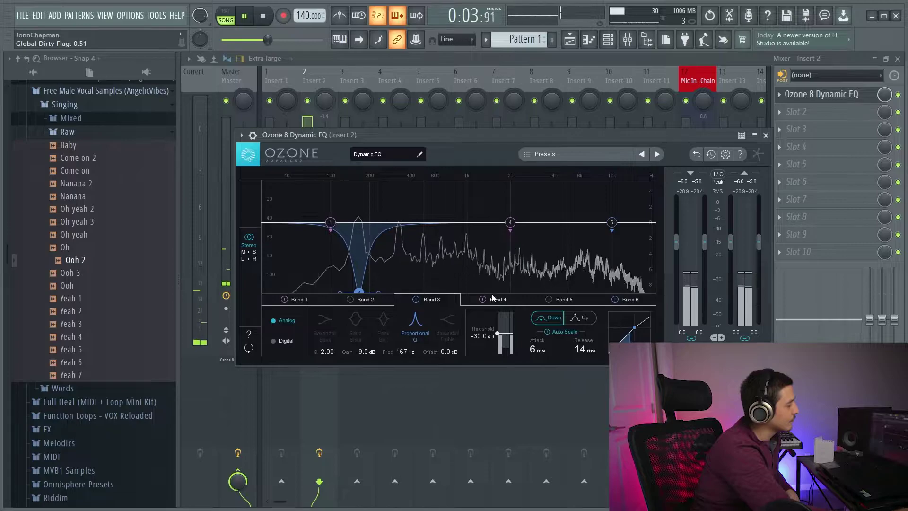
{"action": "left_click_drag", "start_coordinate": [482, 335], "coordinate": [484, 297]}
{"action": "left_click_drag", "start_coordinate": [378, 292], "coordinate": [367, 291]}
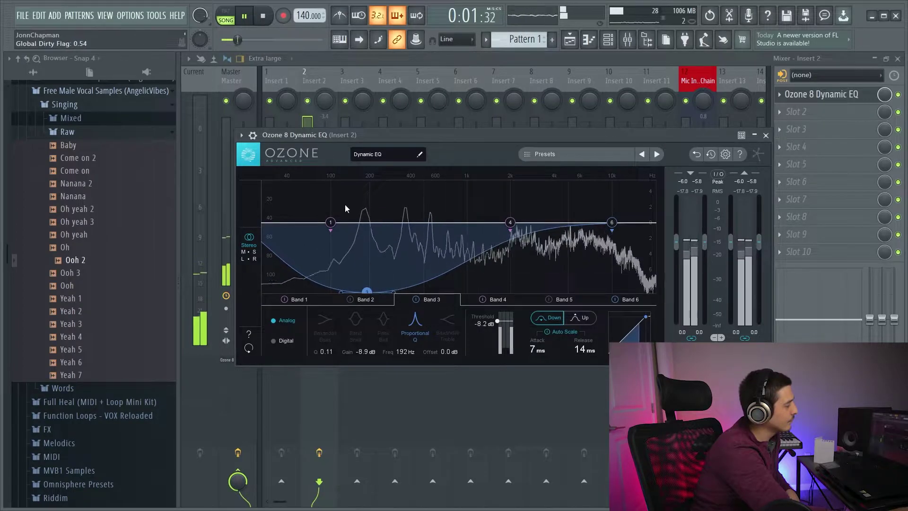
{"action": "key", "text": "space"}
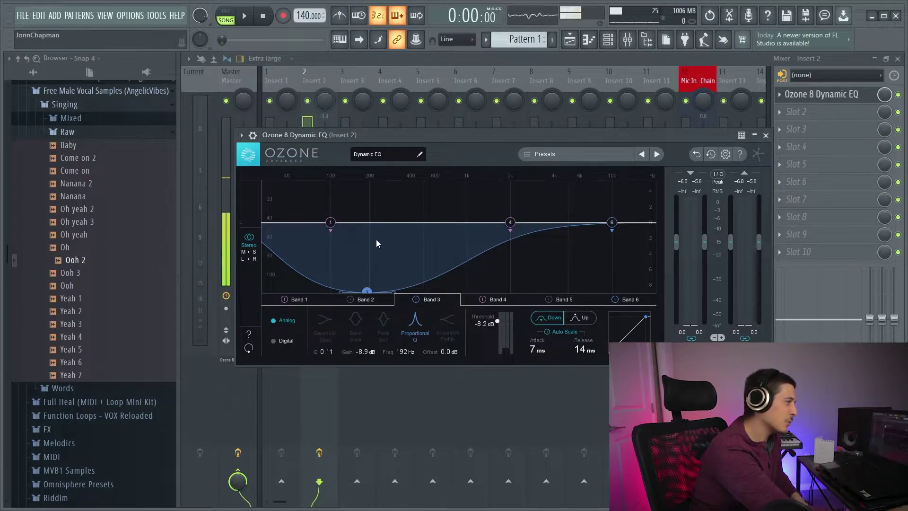
{"action": "left_click", "coordinate": [244, 16]}
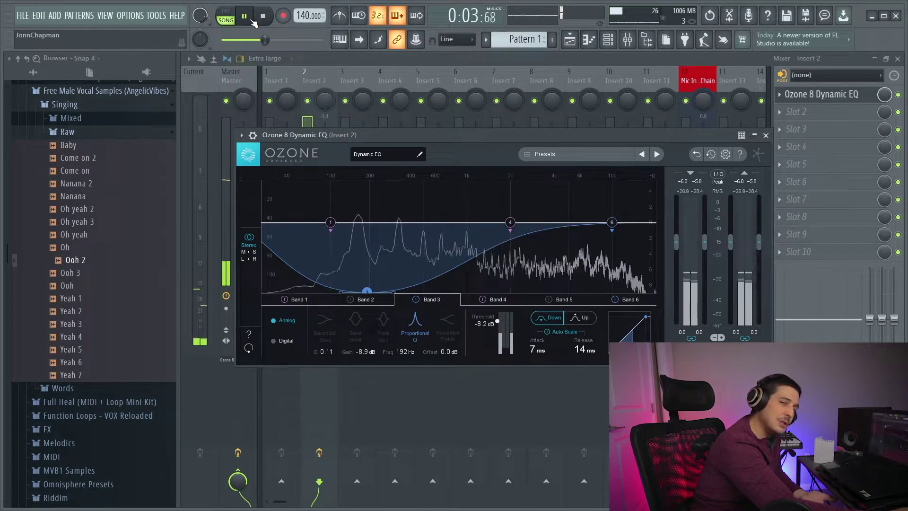
{"action": "key", "text": "space"}
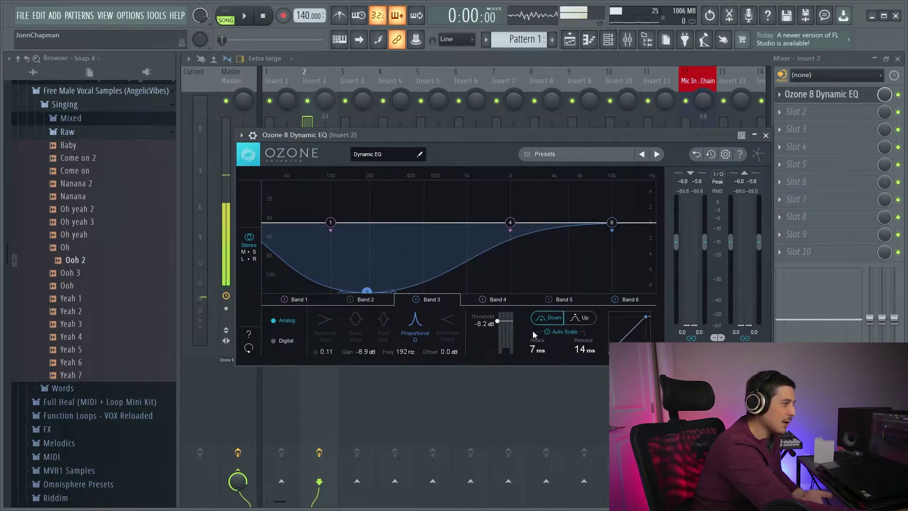
During playback, lower band 3's threshold to -90.1 dB and reshape the band to about -4 dB at 277 Hz with Q 1.56.
{"action": "left_click_drag", "start_coordinate": [498, 326], "coordinate": [499, 331]}
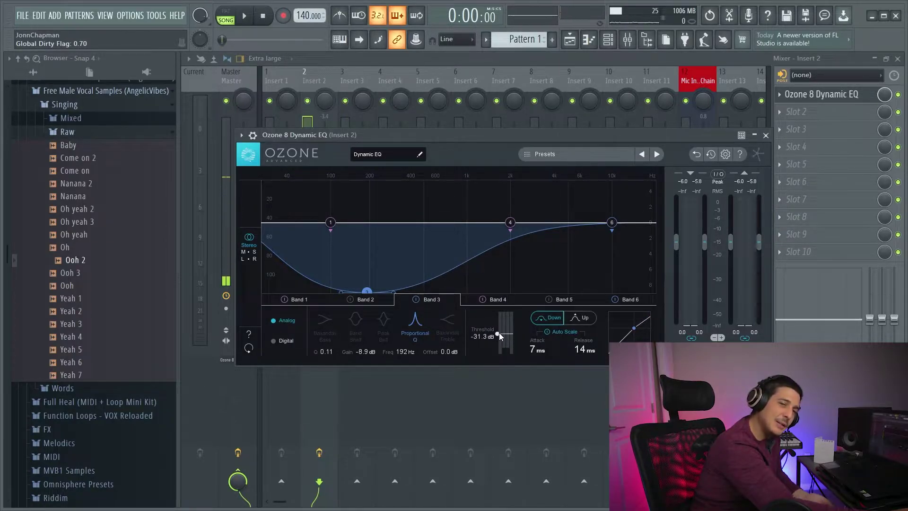
{"action": "left_click", "coordinate": [245, 15]}
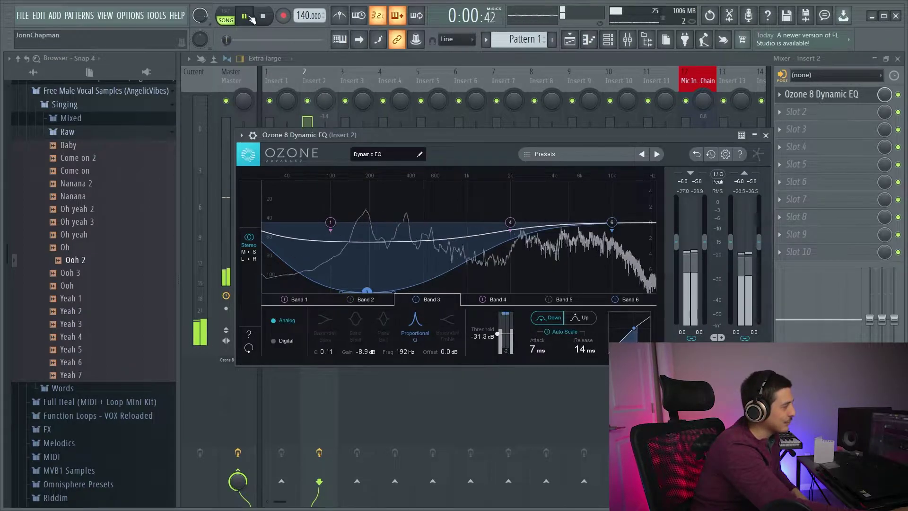
{"action": "left_click_drag", "start_coordinate": [497, 334], "coordinate": [502, 350]}
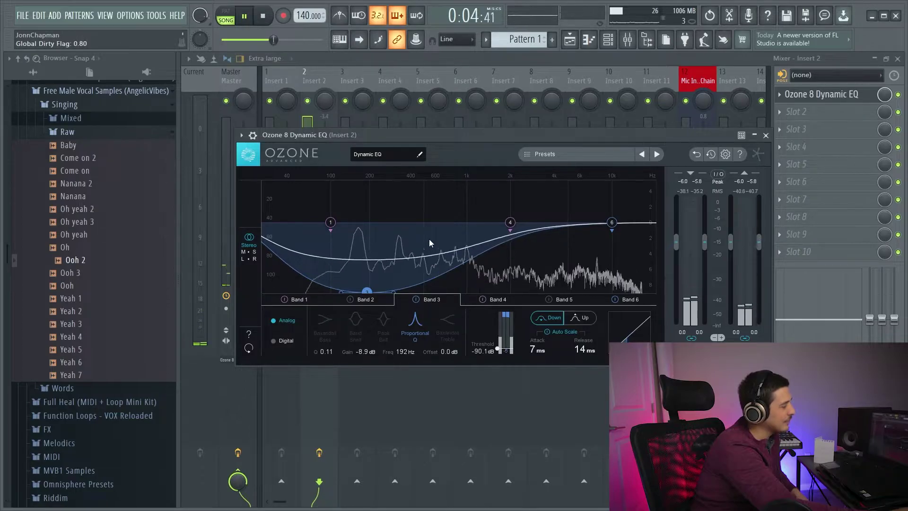
{"action": "left_click_drag", "start_coordinate": [366, 291], "coordinate": [409, 254]}
{"action": "key", "text": "space"}
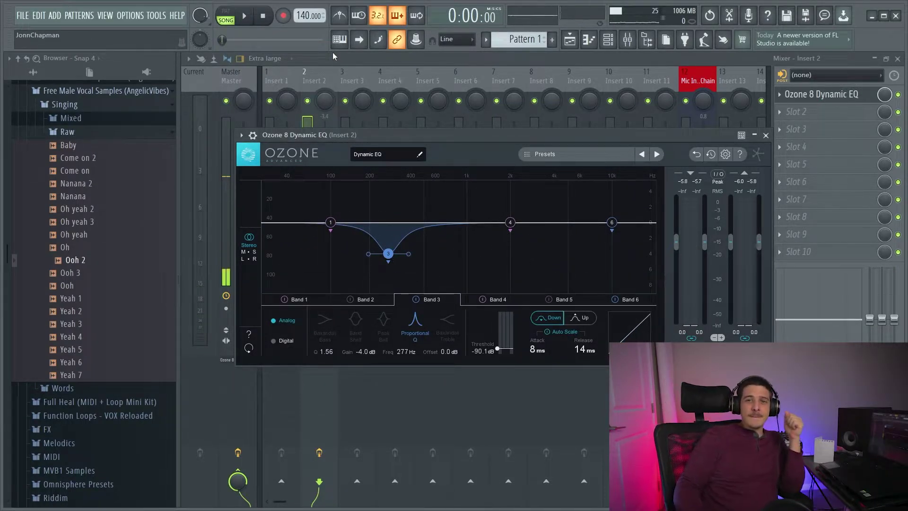
Replace the Ozone 8 Dynamic EQ on mixer track Insert 2 with the F6-RTA Stereo plugin.
{"action": "left_click", "coordinate": [804, 94]}
{"action": "left_click", "coordinate": [791, 103]}
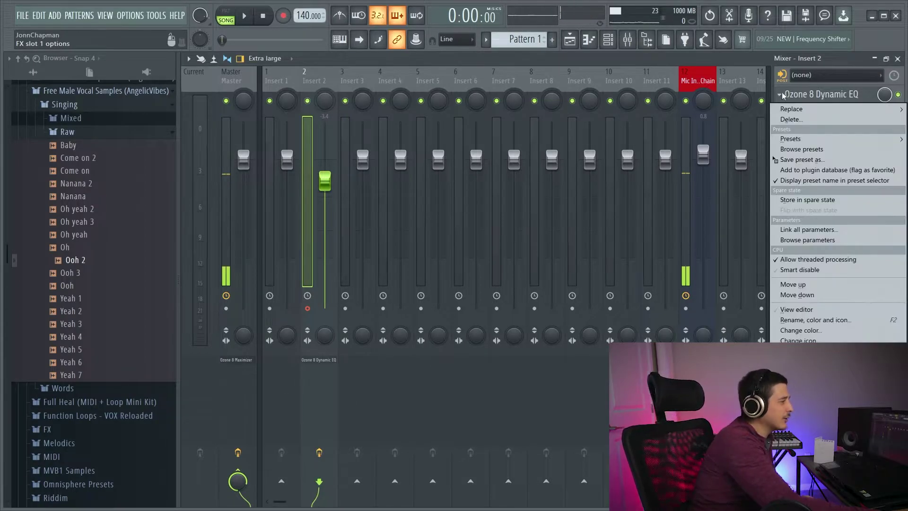
{"action": "left_click", "coordinate": [804, 142]}
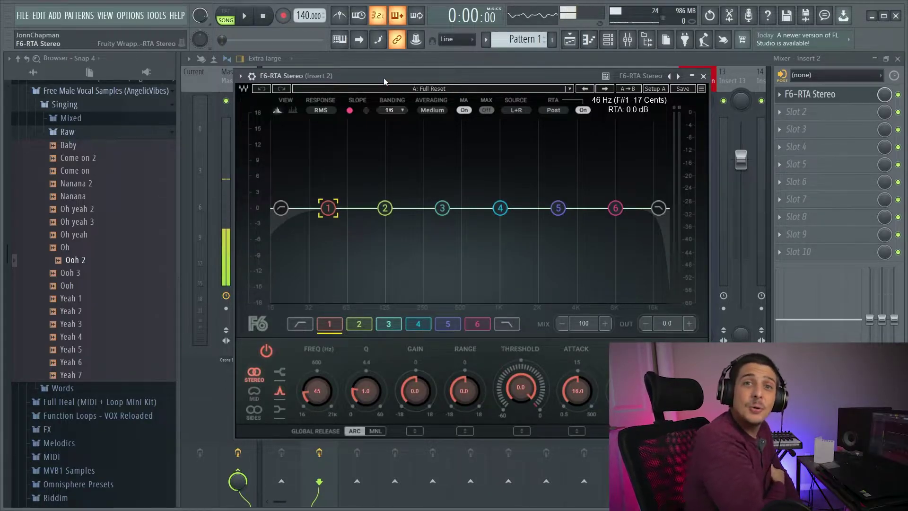
During playback, try dynamic reduction on F6 band 2 with threshold about -32.6 dB, range about -7.6 dB and Q 0.8.
{"action": "key", "text": "ctrl+z"}
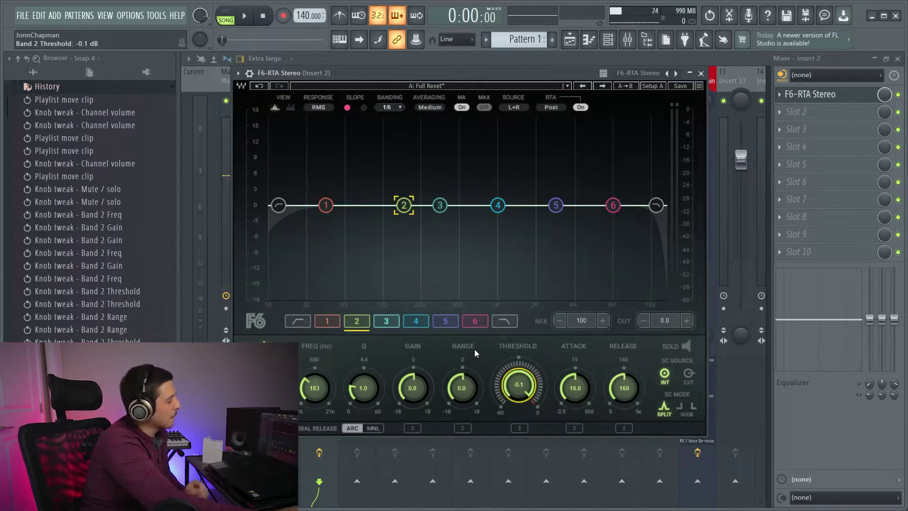
{"action": "key", "text": "space"}
{"action": "left_click_drag", "start_coordinate": [510, 374], "coordinate": [530, 373]}
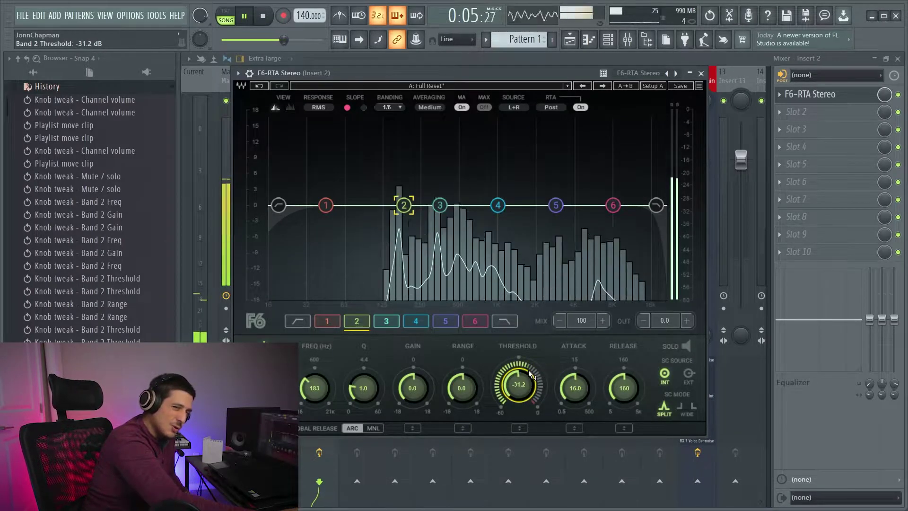
{"action": "left_click_drag", "start_coordinate": [461, 388], "coordinate": [462, 405]}
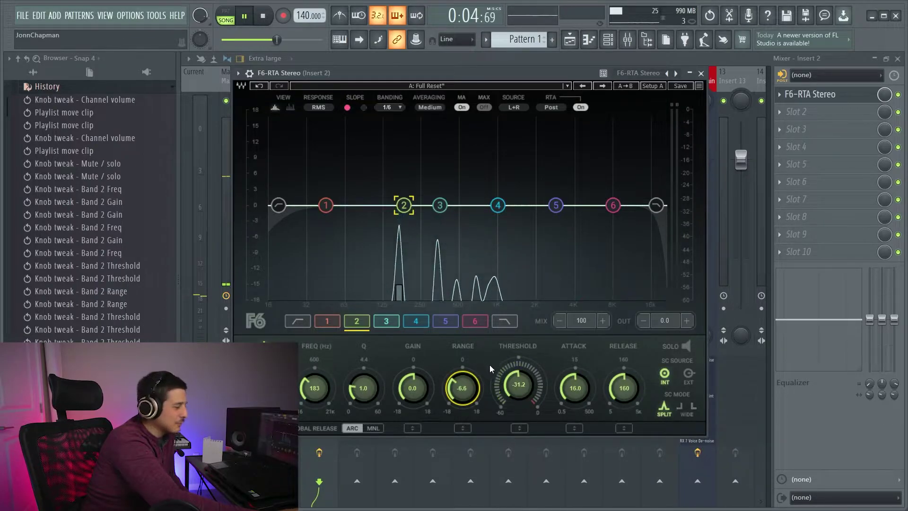
{"action": "left_click_drag", "start_coordinate": [522, 386], "coordinate": [522, 389]}
{"action": "left_click_drag", "start_coordinate": [462, 387], "coordinate": [462, 391]}
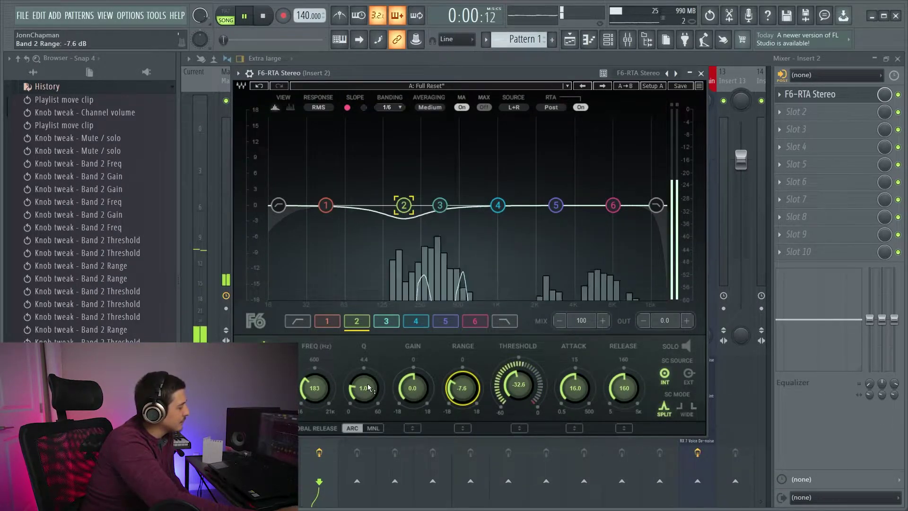
{"action": "left_click_drag", "start_coordinate": [363, 387], "coordinate": [363, 385]}
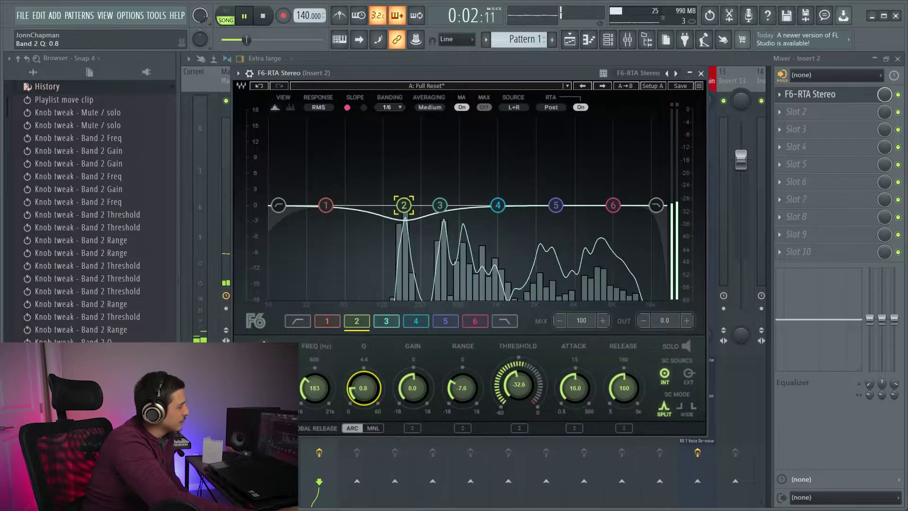
{"action": "key", "text": "space"}
{"action": "left_click_drag", "start_coordinate": [462, 388], "coordinate": [462, 395]}
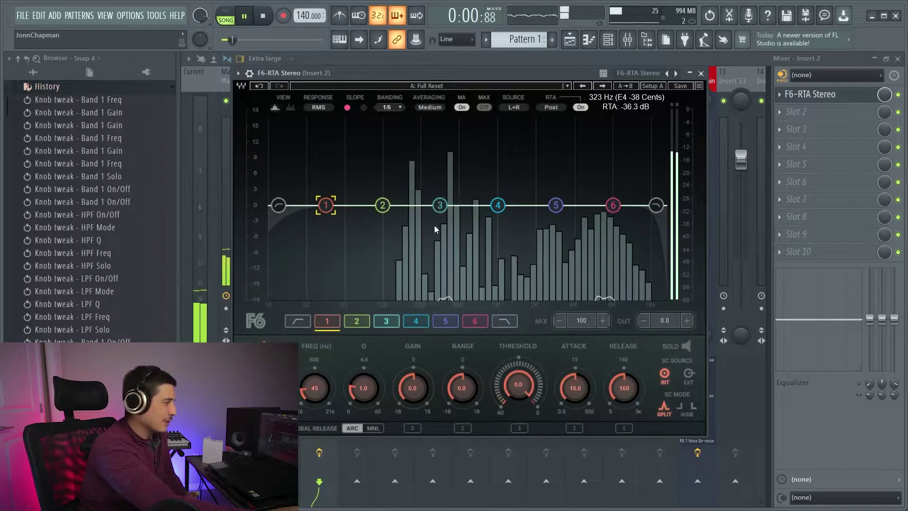
Cut band 1 by about 4.5 dB at 160 Hz and place the high-pass filter at about 113 Hz.
{"action": "left_click_drag", "start_coordinate": [408, 204], "coordinate": [395, 229]}
{"action": "left_click_drag", "start_coordinate": [278, 205], "coordinate": [376, 204]}
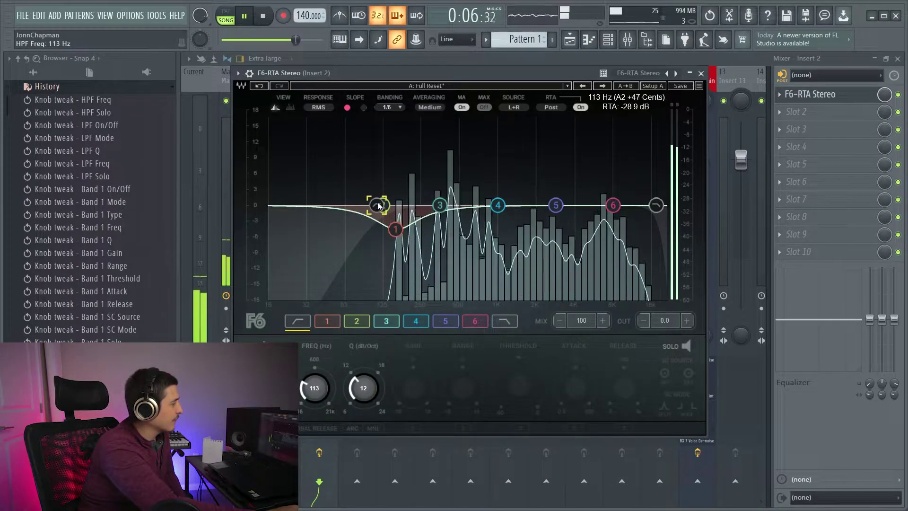
{"action": "key", "text": "space"}
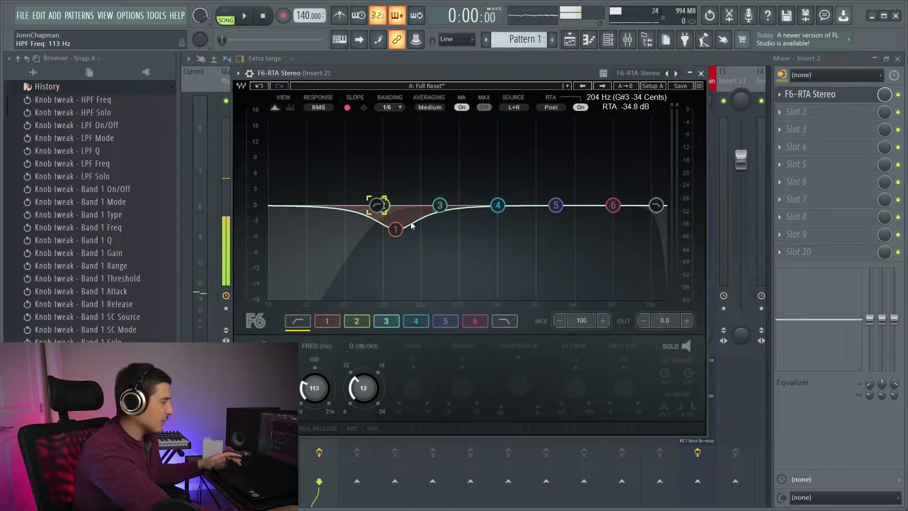
Make band 1 dynamic during playback, with a threshold of about -25.4 dB and a range of about -2.9 dB.
{"action": "left_click", "coordinate": [396, 229]}
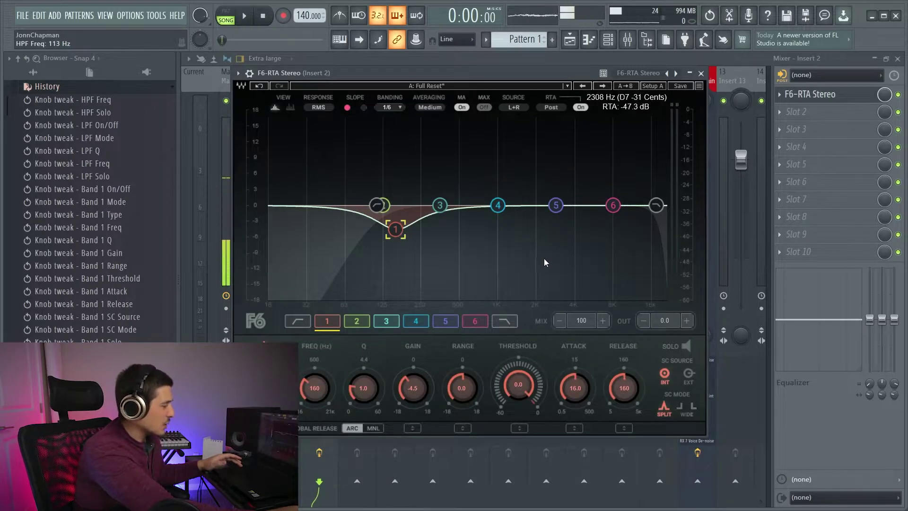
{"action": "key", "text": "space"}
{"action": "left_click_drag", "start_coordinate": [518, 385], "coordinate": [518, 416]}
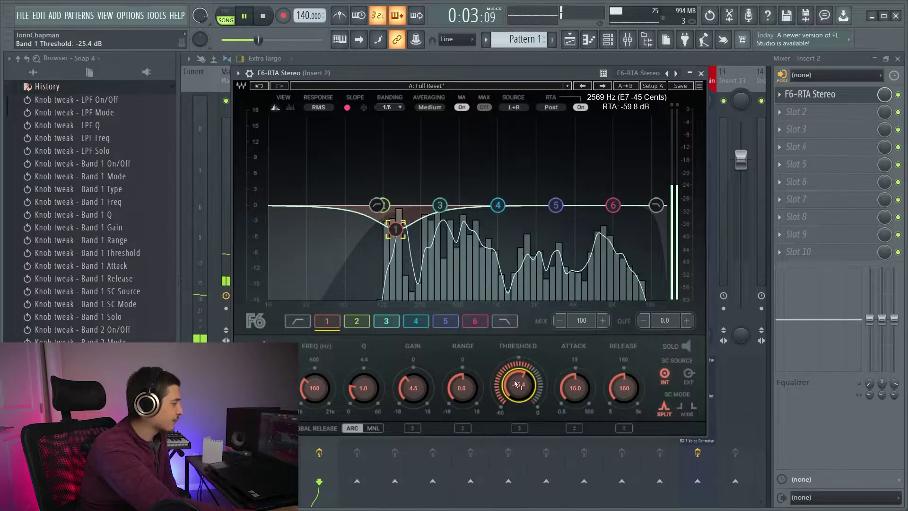
{"action": "left_click_drag", "start_coordinate": [465, 375], "coordinate": [466, 384]}
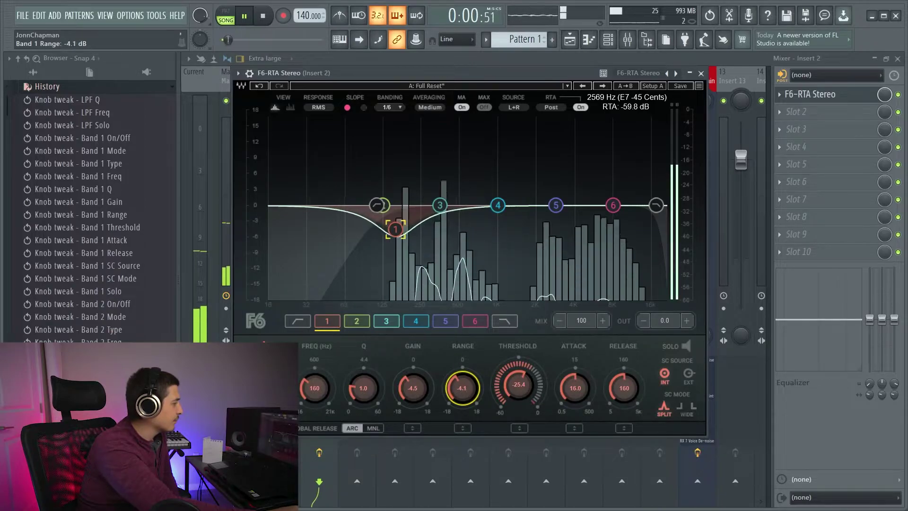
{"action": "left_click_drag", "start_coordinate": [450, 391], "coordinate": [467, 318]}
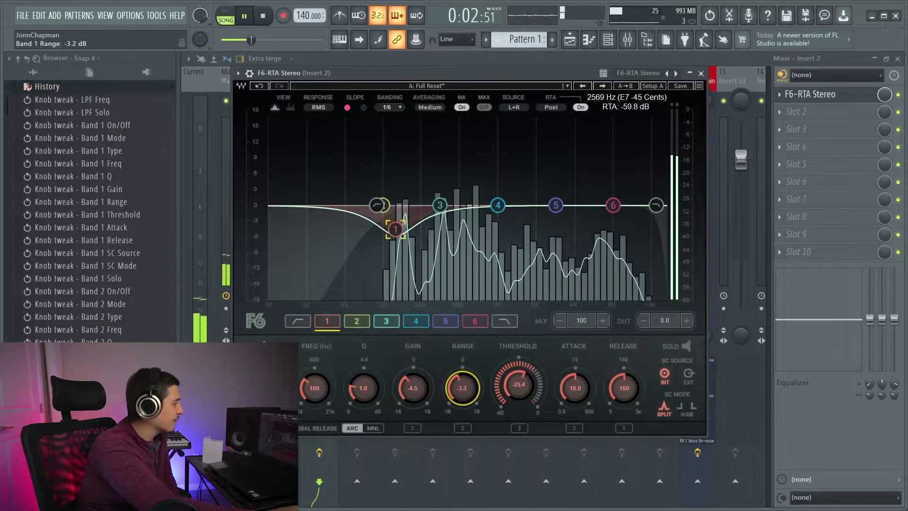
{"action": "left_click", "coordinate": [467, 318]}
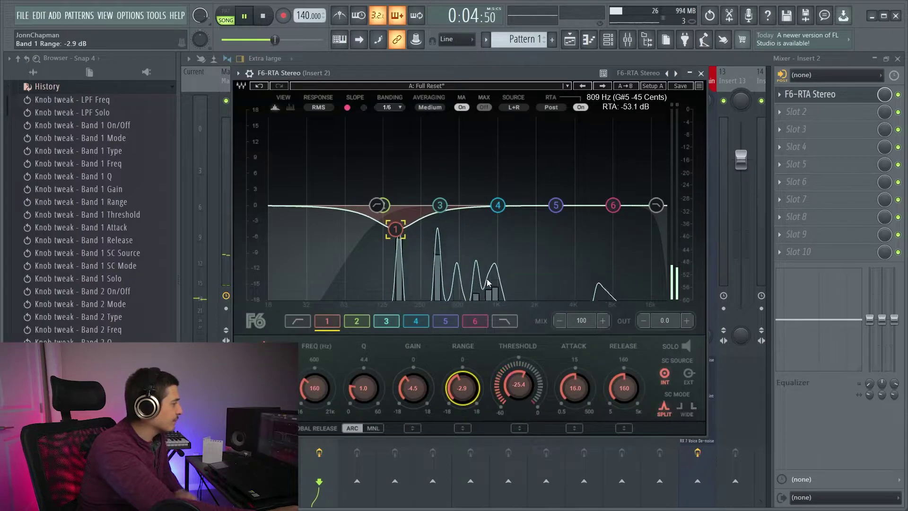
Move band 6 to about 2891 Hz with a gain of -0.6 dB and check it in playback.
{"action": "left_click_drag", "start_coordinate": [613, 205], "coordinate": [550, 203]}
{"action": "key", "text": "space"}
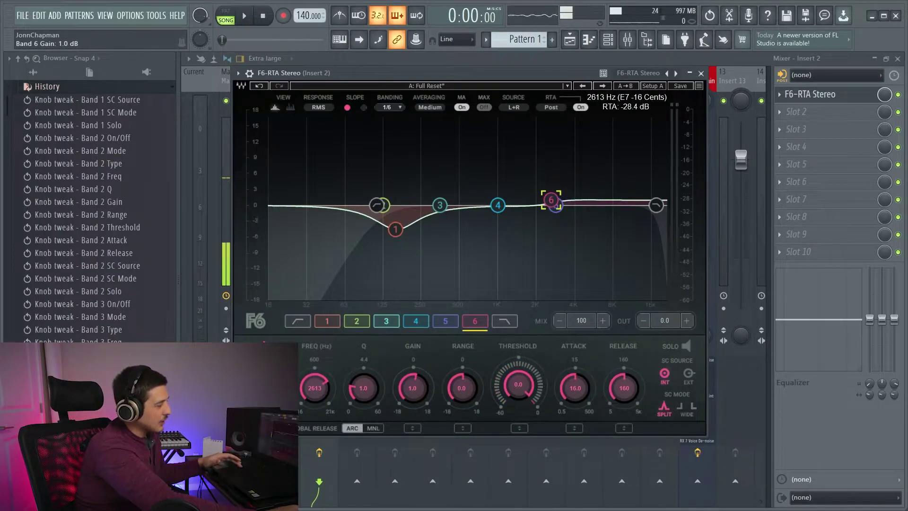
{"action": "mouse_move", "coordinate": [551, 201]}
{"action": "left_mouse_down"}
{"action": "mouse_move", "coordinate": [548, 212]}
{"action": "mouse_move", "coordinate": [558, 214]}
{"action": "left_mouse_up"}
{"action": "key", "text": "space"}
{"action": "key", "text": "space"}
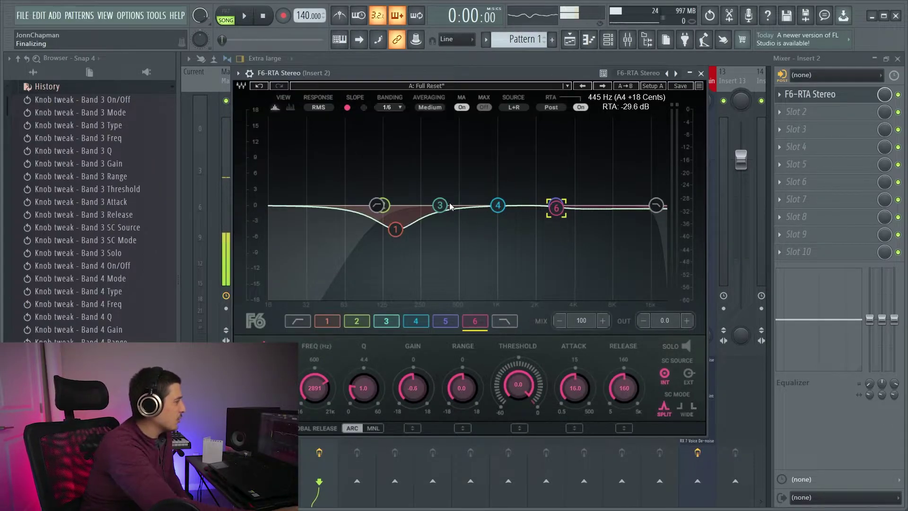
Audition a 2.1 dB boost on band 3 during playback before settling it at about 435 Hz with -1.1 dB gain.
{"action": "left_click", "coordinate": [249, 19]}
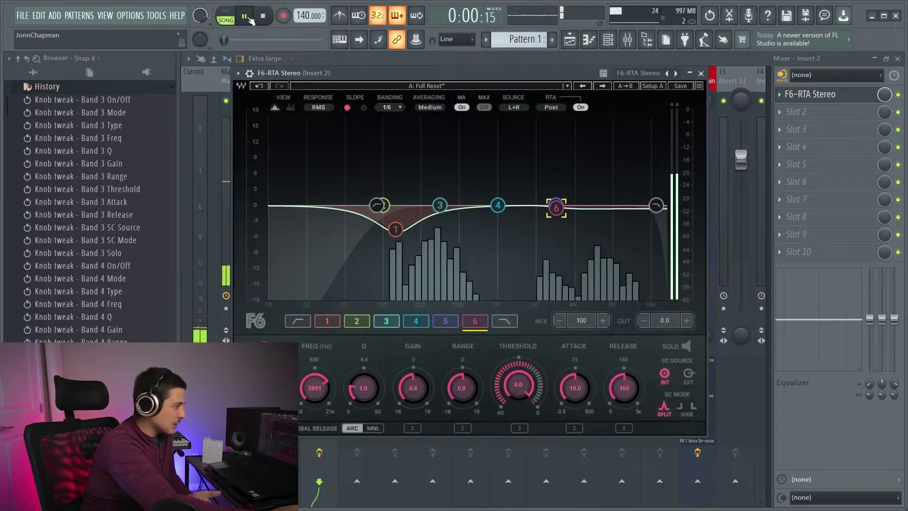
{"action": "left_click_drag", "start_coordinate": [440, 205], "coordinate": [444, 194]}
{"action": "left_click", "coordinate": [271, 20]}
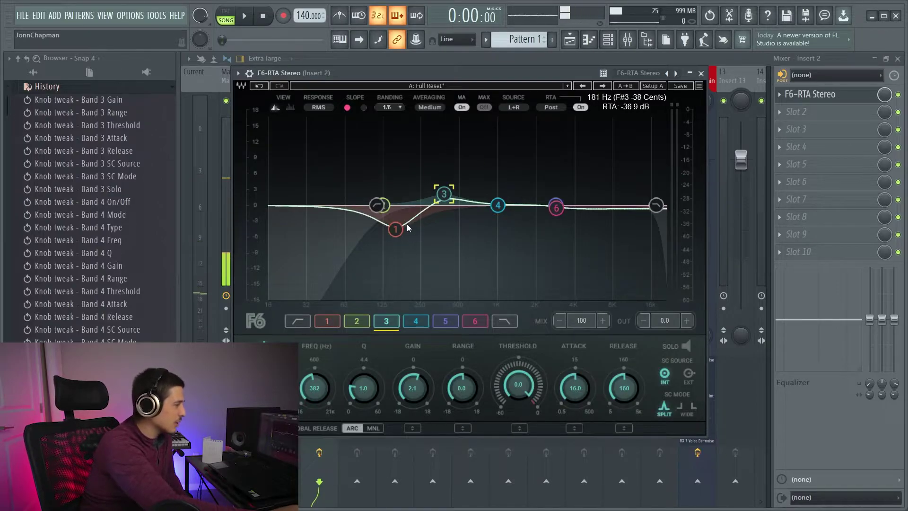
{"action": "left_click_drag", "start_coordinate": [443, 195], "coordinate": [454, 195]}
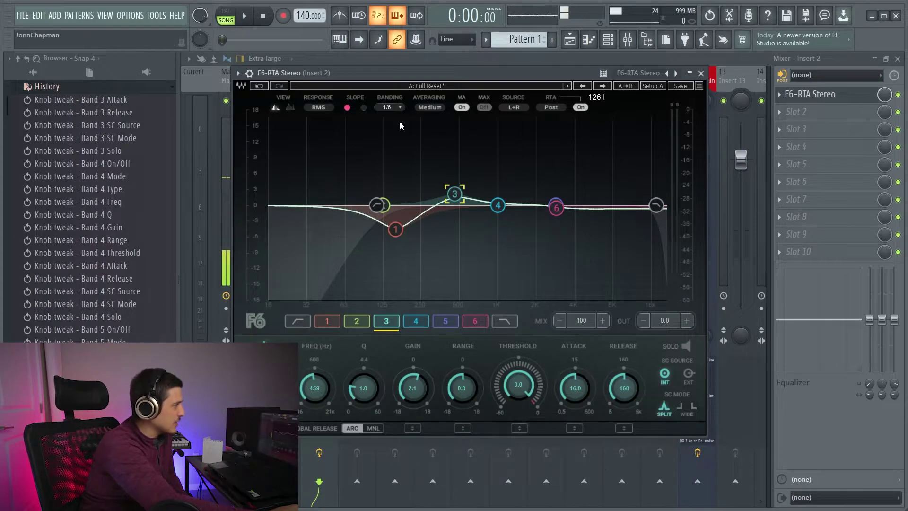
{"action": "key", "text": "space"}
{"action": "mouse_move", "coordinate": [454, 194]}
{"action": "left_mouse_down"}
{"action": "mouse_move", "coordinate": [449, 186]}
{"action": "mouse_move", "coordinate": [451, 211]}
{"action": "left_mouse_up"}
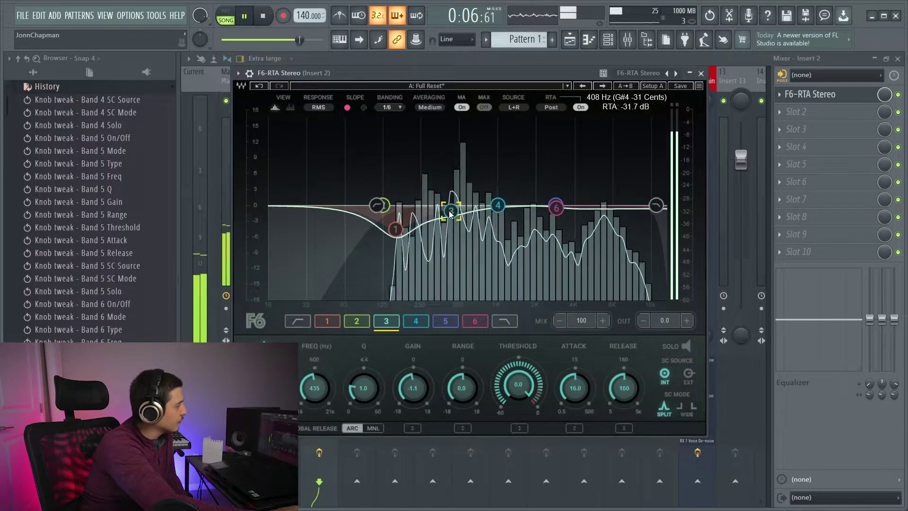
{"action": "key", "text": "space"}
Narrow band 5 to a Q of about 8.7 and pull it down to about -11.8 dB at 3716 Hz.
{"action": "left_click", "coordinate": [556, 208]}
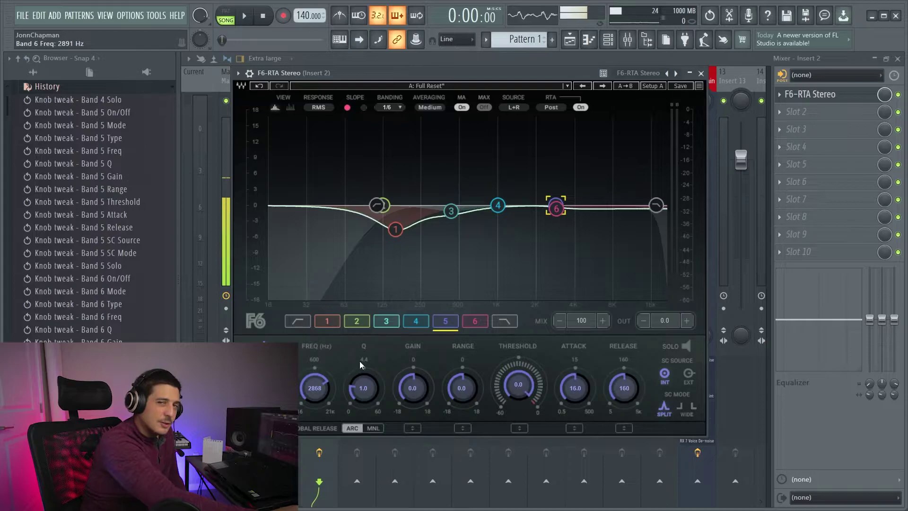
{"action": "left_click_drag", "start_coordinate": [556, 208], "coordinate": [526, 194]}
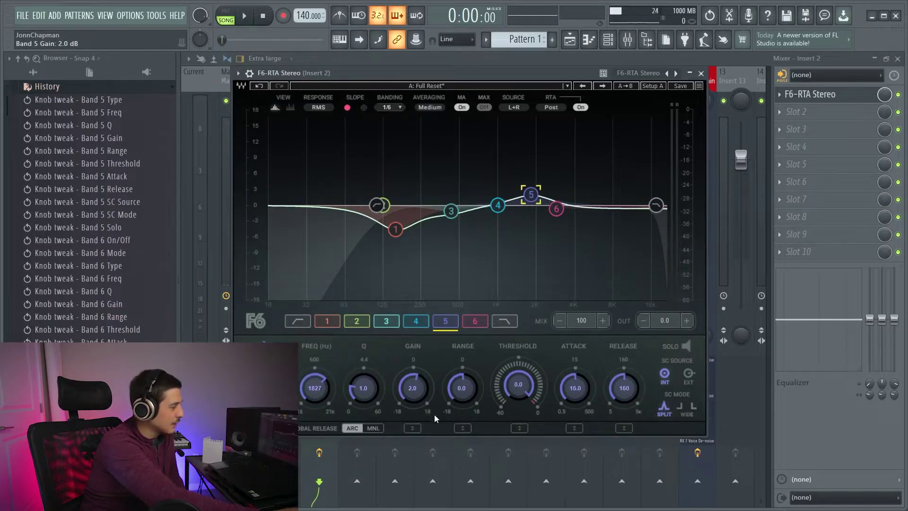
{"action": "left_click_drag", "start_coordinate": [373, 391], "coordinate": [374, 354]}
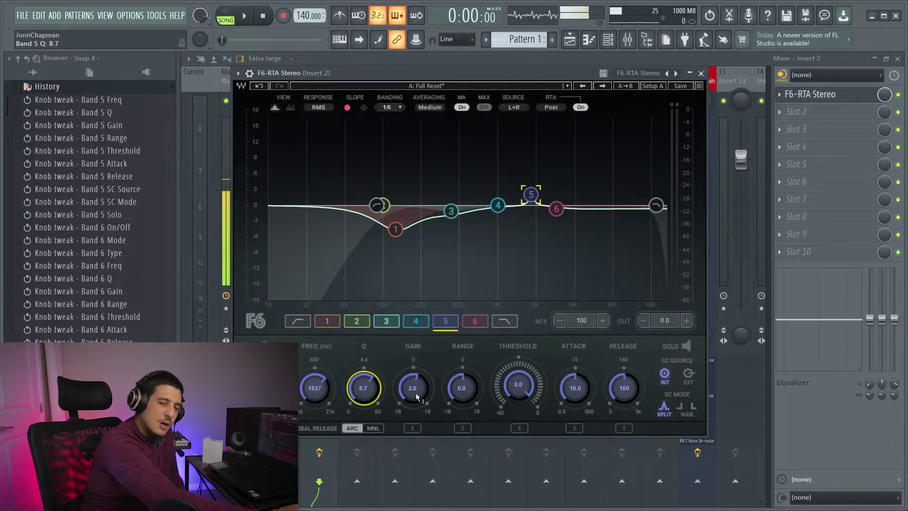
{"action": "left_click_drag", "start_coordinate": [530, 197], "coordinate": [570, 268]}
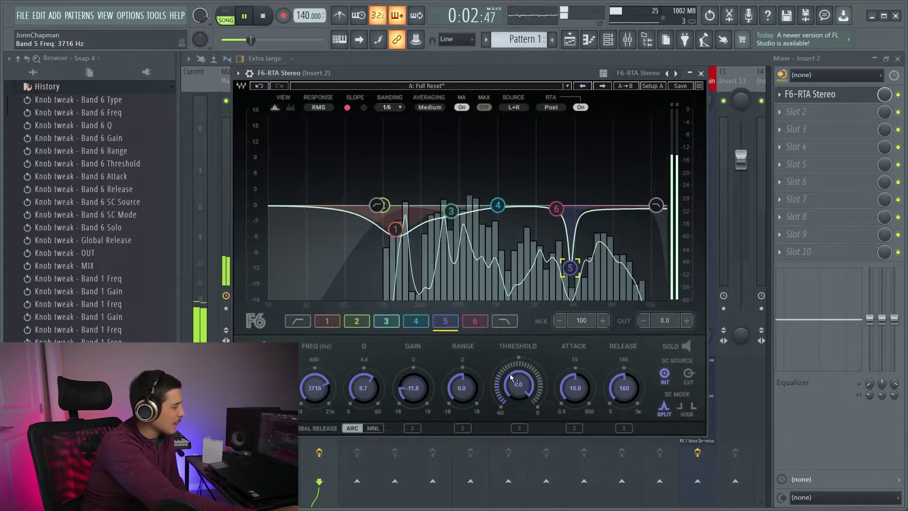
Make band 5 fully dynamic with a threshold of -60.0 dB, a range of -18.0 dB and a gain of 0.0 dB.
{"action": "left_click_drag", "start_coordinate": [519, 384], "coordinate": [518, 426]}
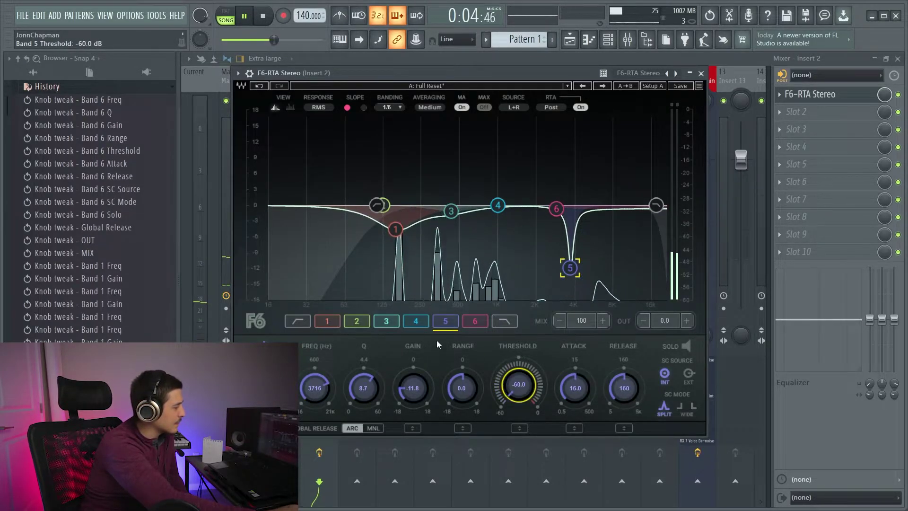
{"action": "left_click_drag", "start_coordinate": [461, 375], "coordinate": [461, 406]}
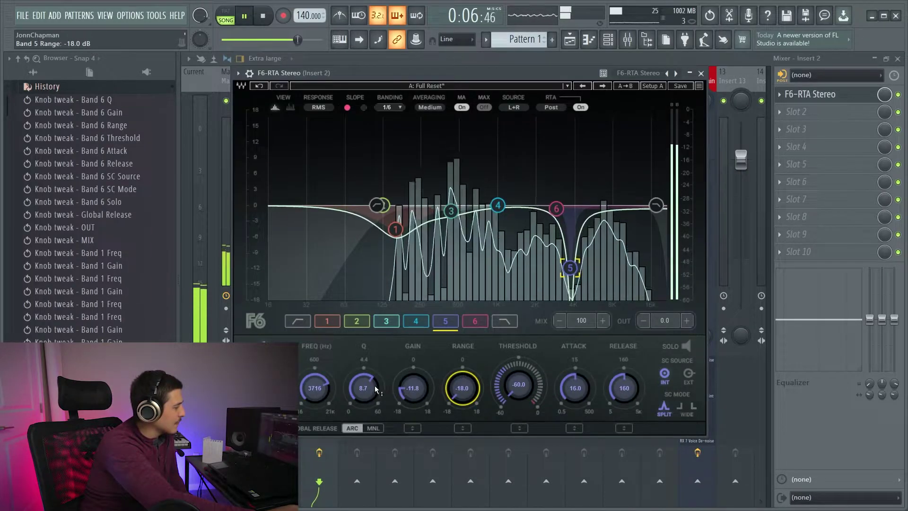
{"action": "left_click", "coordinate": [416, 393]}
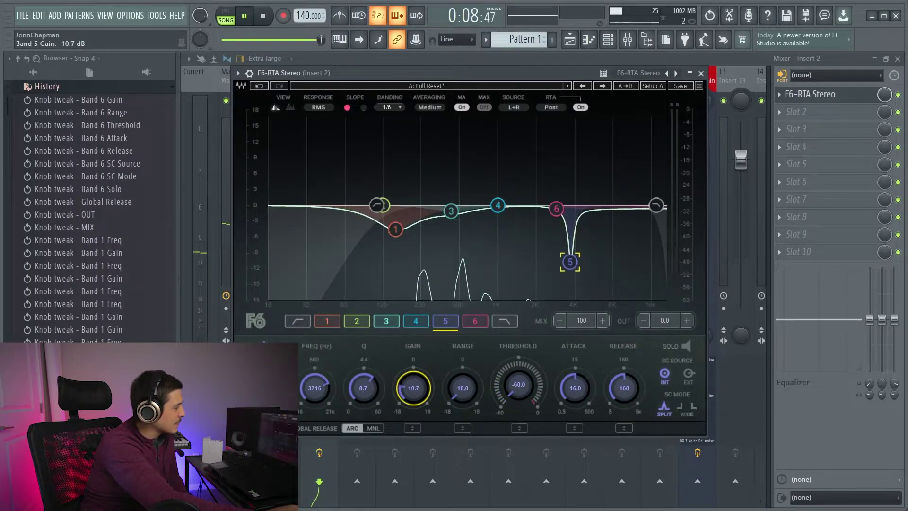
{"action": "left_click_drag", "start_coordinate": [416, 393], "coordinate": [416, 394]}
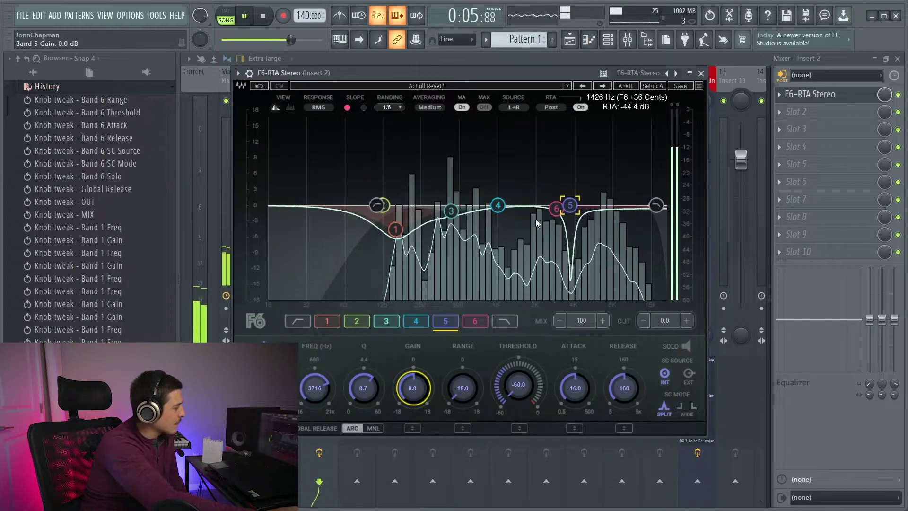
Compare the vocal with band 5 switched off and on in repeated short playbacks, leaving the band enabled.
{"action": "left_click", "coordinate": [447, 321]}
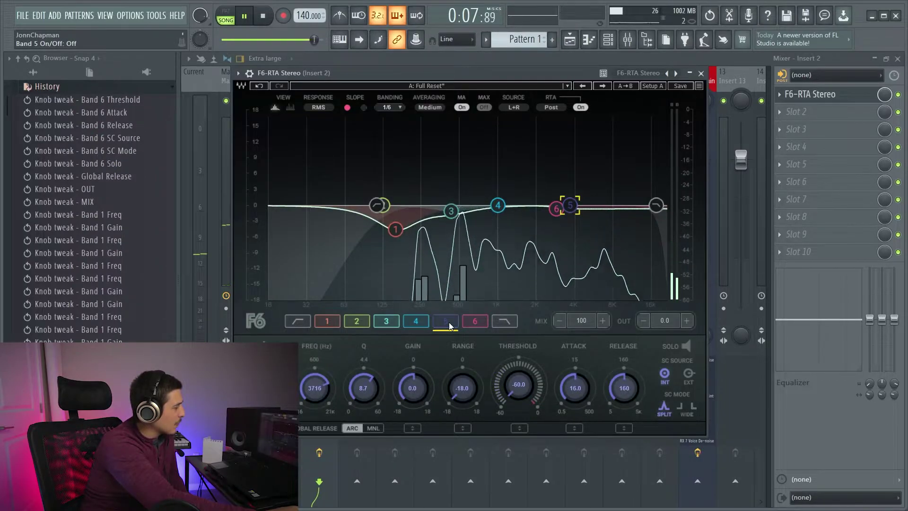
{"action": "left_click", "coordinate": [447, 322]}
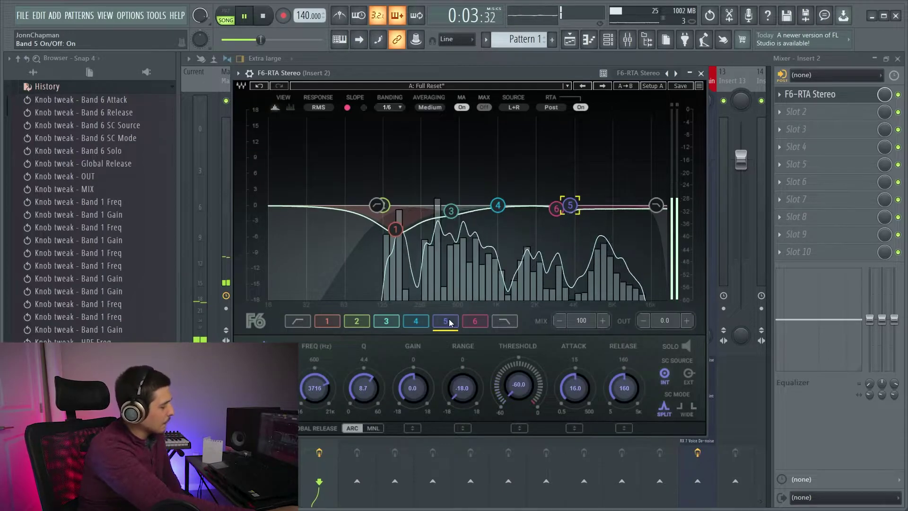
{"action": "key", "text": "space"}
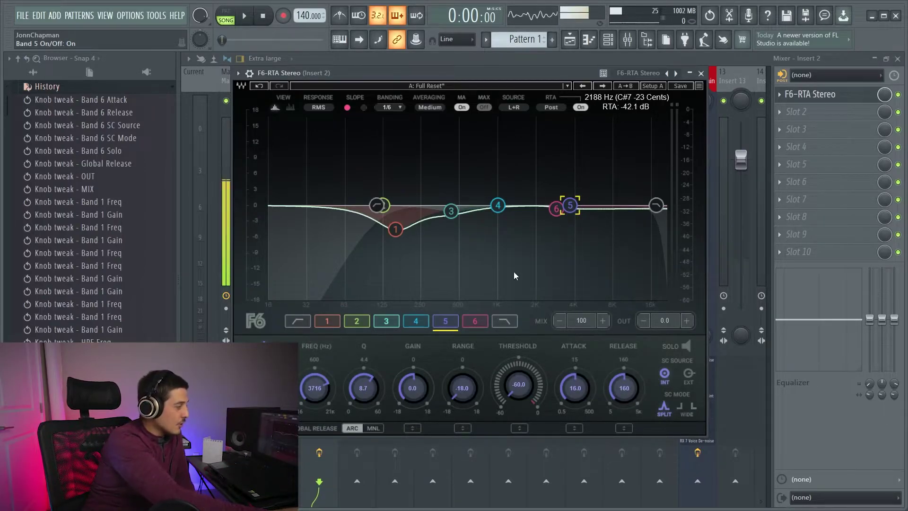
{"action": "left_click", "coordinate": [444, 325]}
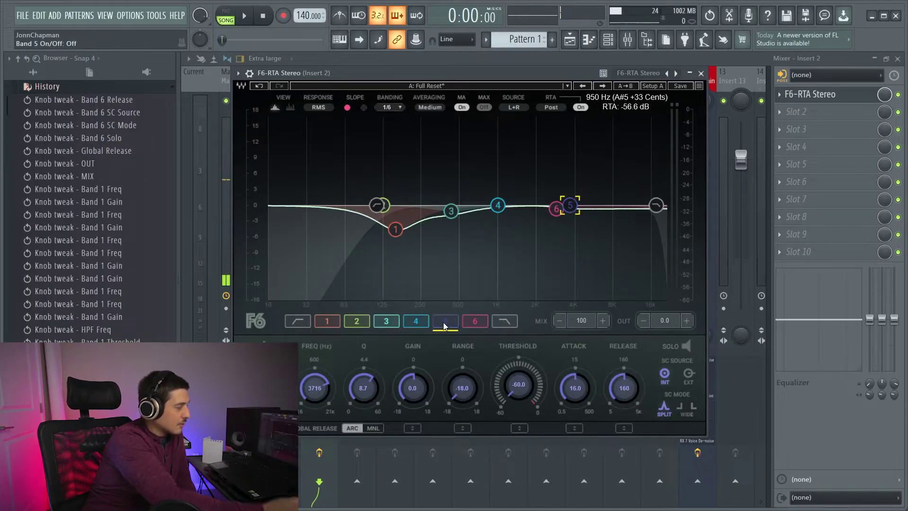
{"action": "key", "text": "space"}
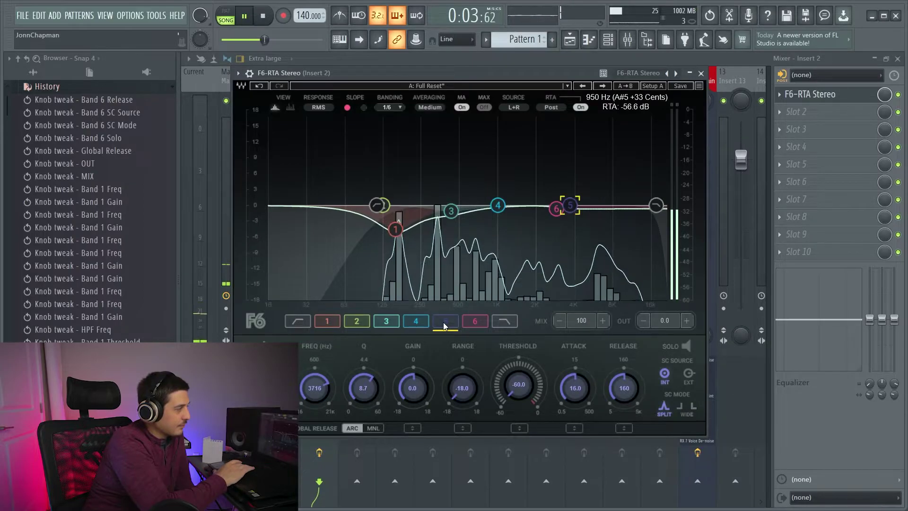
{"action": "key", "text": "space"}
{"action": "left_click", "coordinate": [444, 321]}
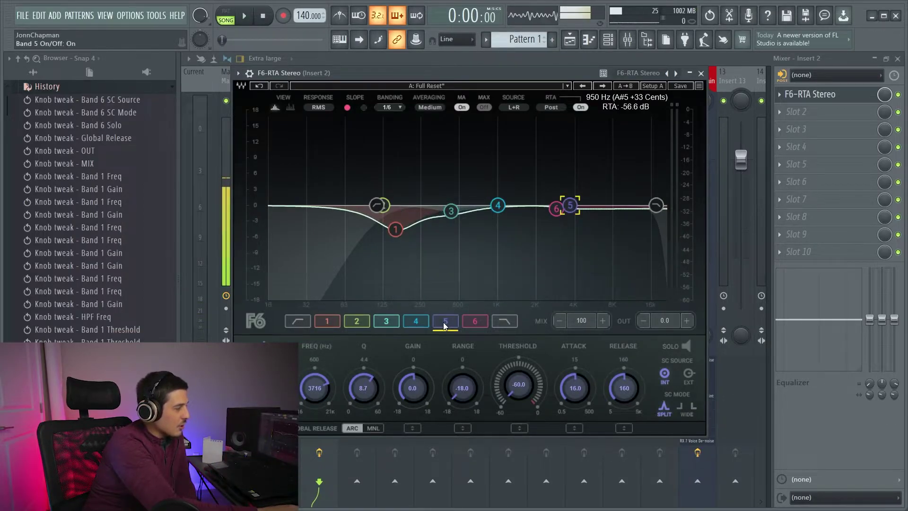
{"action": "key", "text": "space"}
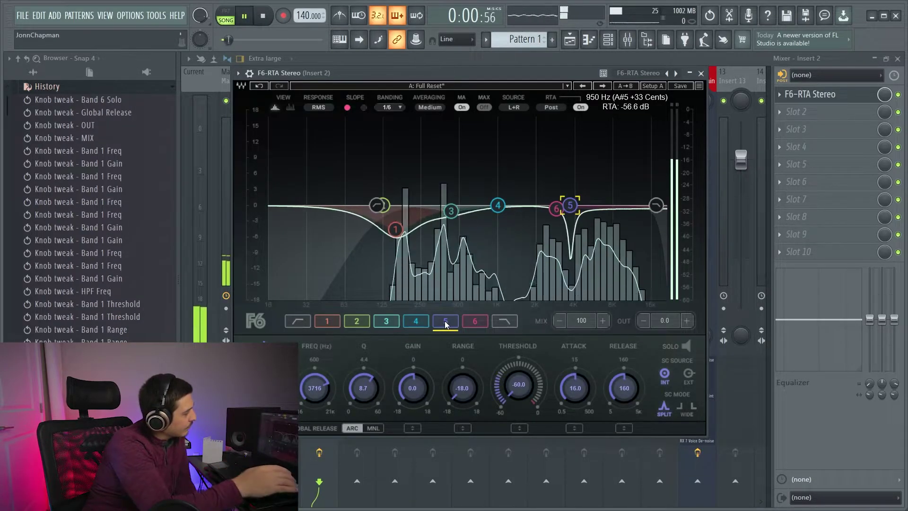
{"action": "key", "text": "space"}
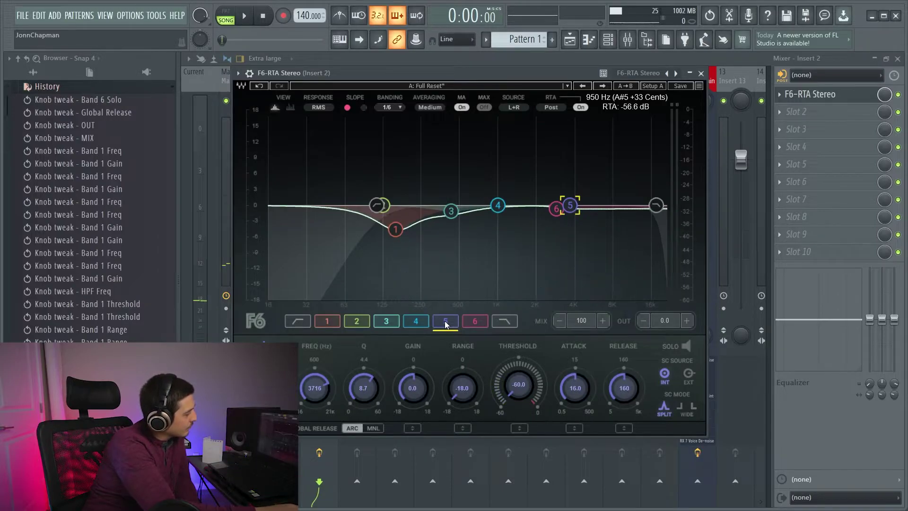
{"action": "key", "text": "space"}
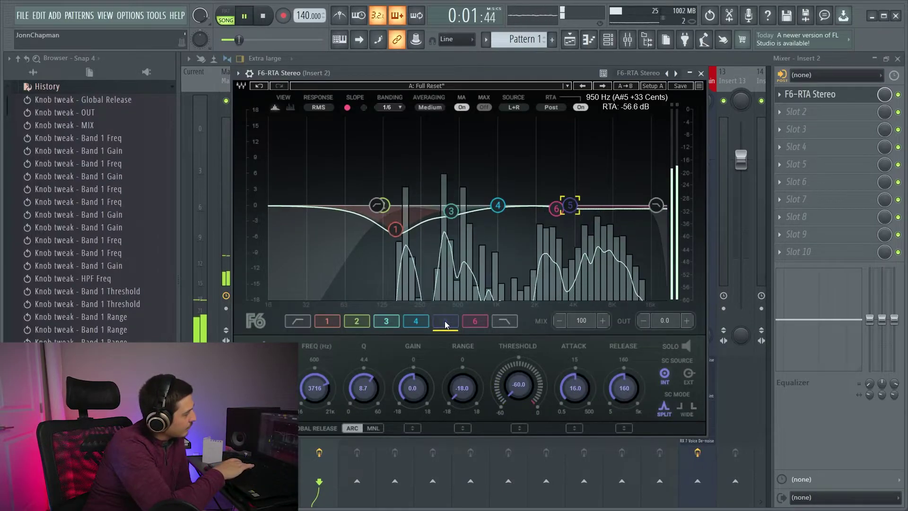
{"action": "key", "text": "space"}
{"action": "key", "text": "space"}
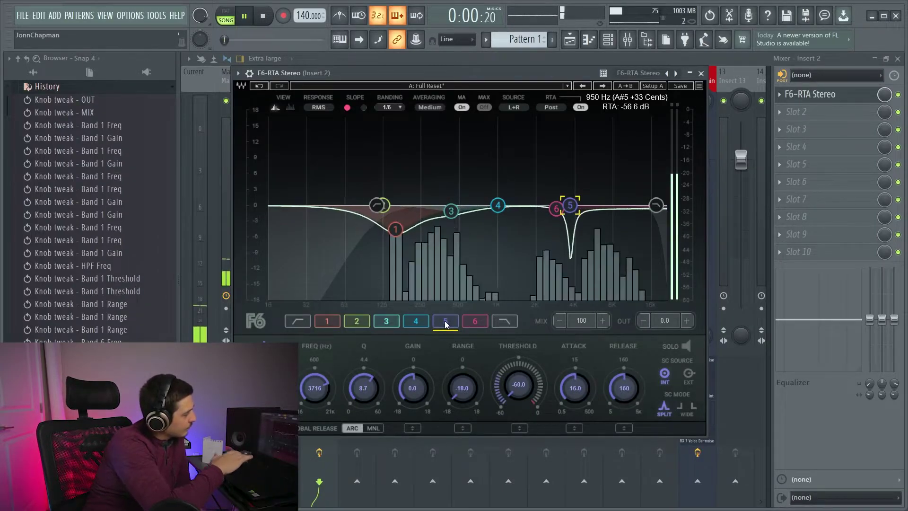
{"action": "key", "text": "space"}
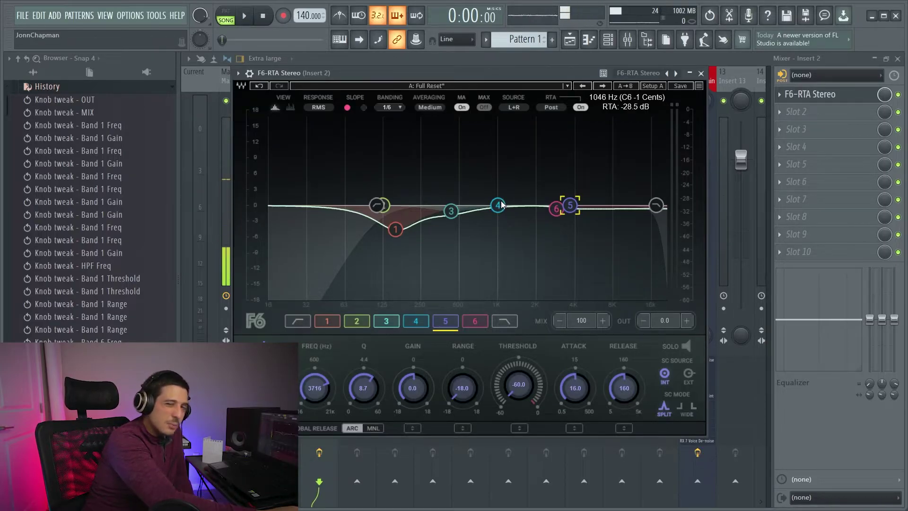
Widen band 4 to a Q of 0.4, move it to about 2524 Hz and return its gain to 0.0 dB.
{"action": "left_click_drag", "start_coordinate": [500, 204], "coordinate": [519, 194]}
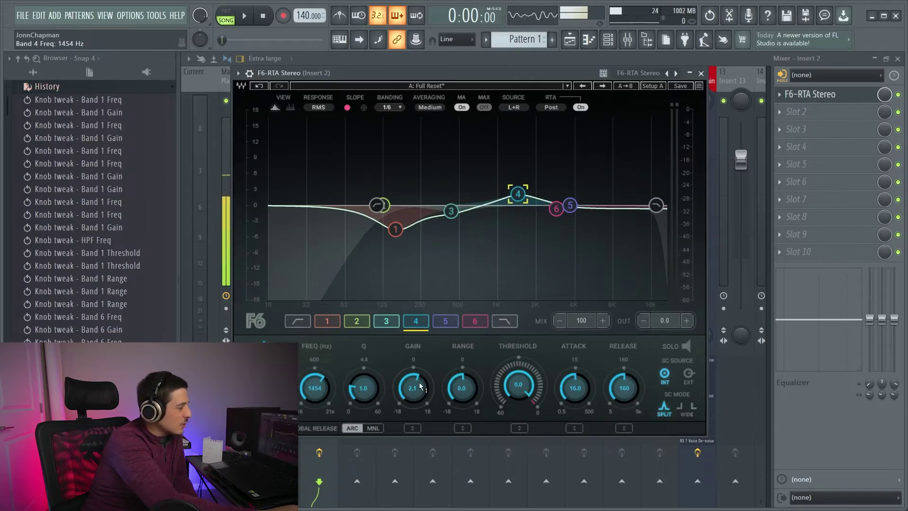
{"action": "left_click_drag", "start_coordinate": [363, 387], "coordinate": [363, 406]}
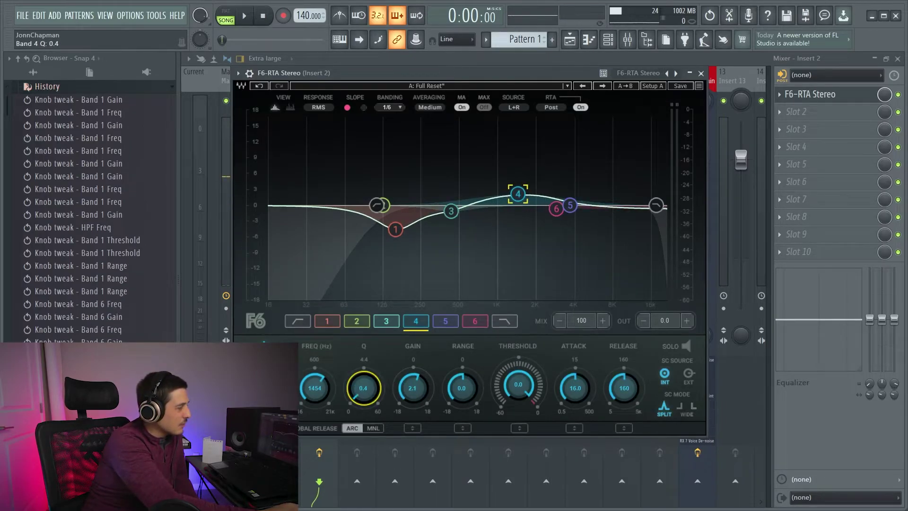
{"action": "left_click_drag", "start_coordinate": [518, 194], "coordinate": [549, 195]}
{"action": "left_click_drag", "start_coordinate": [428, 376], "coordinate": [428, 391]}
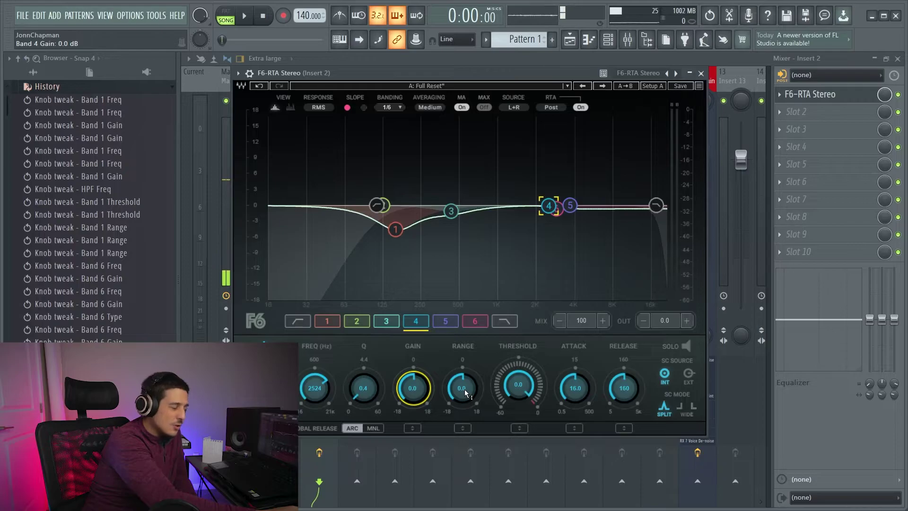
Set band 4 to boost dynamically during playback, with a threshold of about -32.4 dB and a range of about 1.4 dB.
{"action": "left_click_drag", "start_coordinate": [461, 387], "coordinate": [462, 386]}
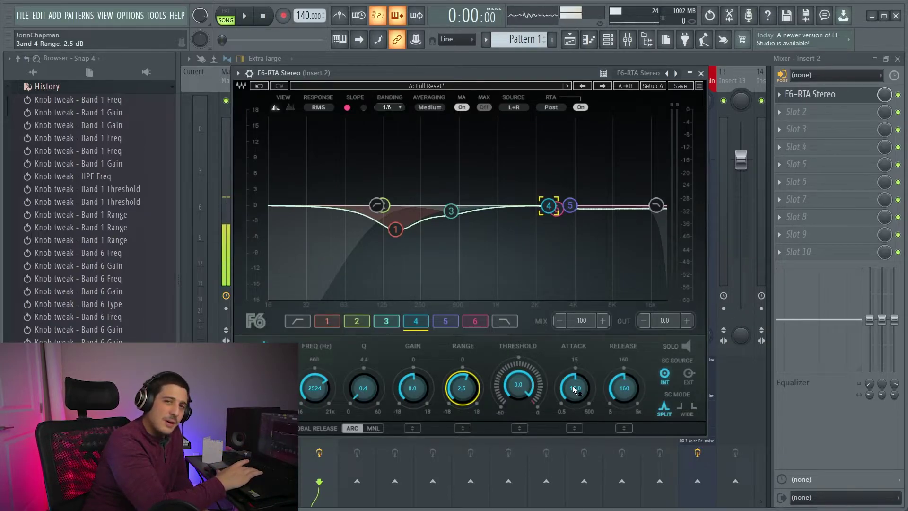
{"action": "key", "text": "space"}
{"action": "left_click_drag", "start_coordinate": [518, 384], "coordinate": [461, 394]}
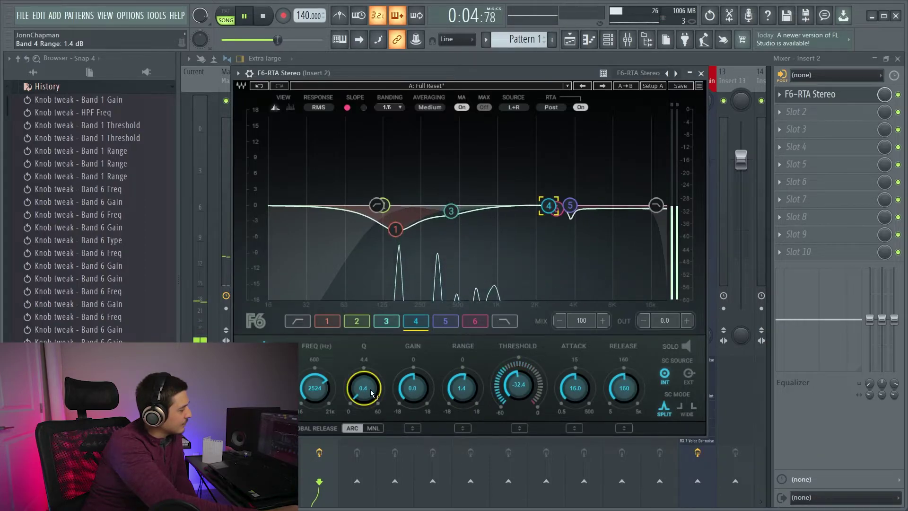
Fine-tune band 4 during playback to about 1961 Hz with a range of about 1.2 dB, and stop the song.
{"action": "left_click_drag", "start_coordinate": [315, 388], "coordinate": [315, 398]}
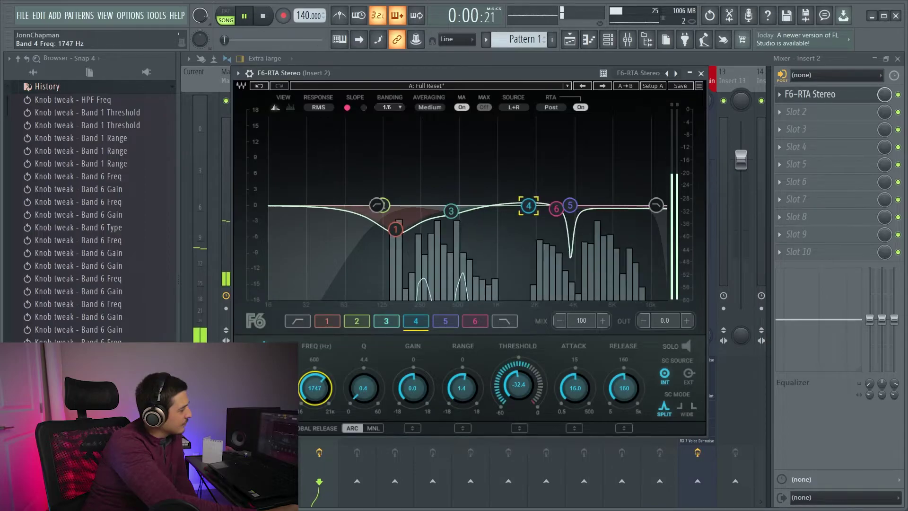
{"action": "left_click_drag", "start_coordinate": [315, 398], "coordinate": [325, 382]}
{"action": "left_click_drag", "start_coordinate": [461, 381], "coordinate": [461, 384]}
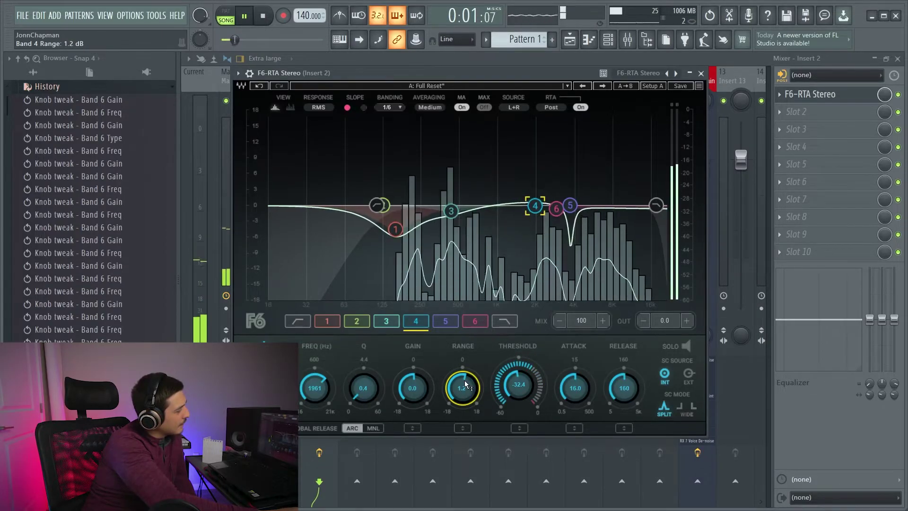
{"action": "key", "text": "space"}
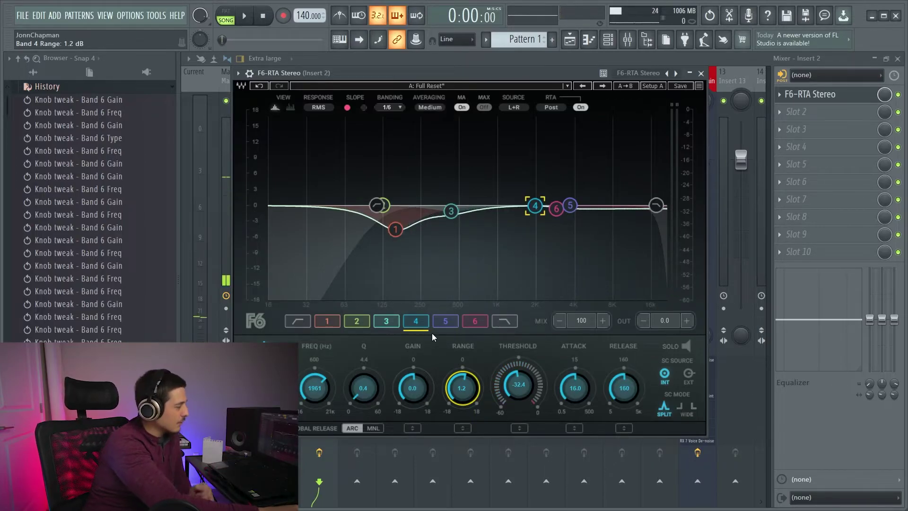
Compare the vocal with band 4 switched off and on in short playbacks, leaving the band enabled.
{"action": "key", "text": "space"}
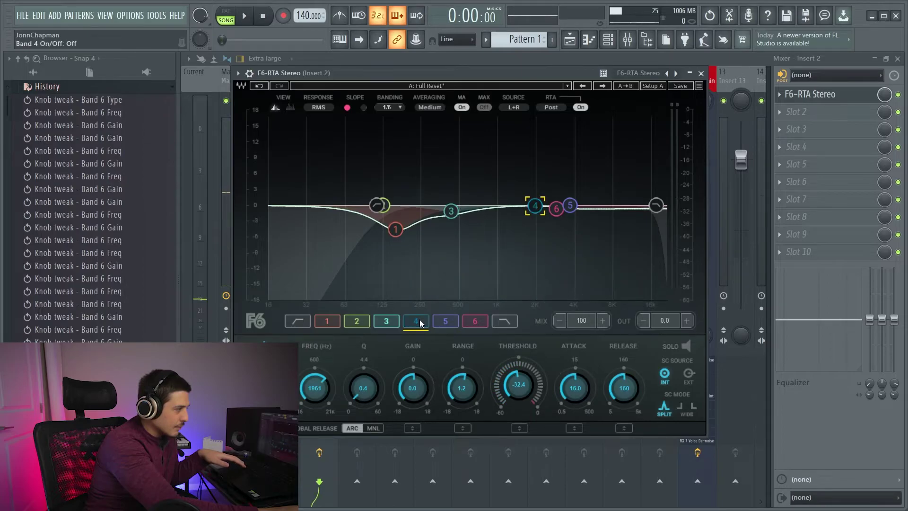
{"action": "key", "text": "space"}
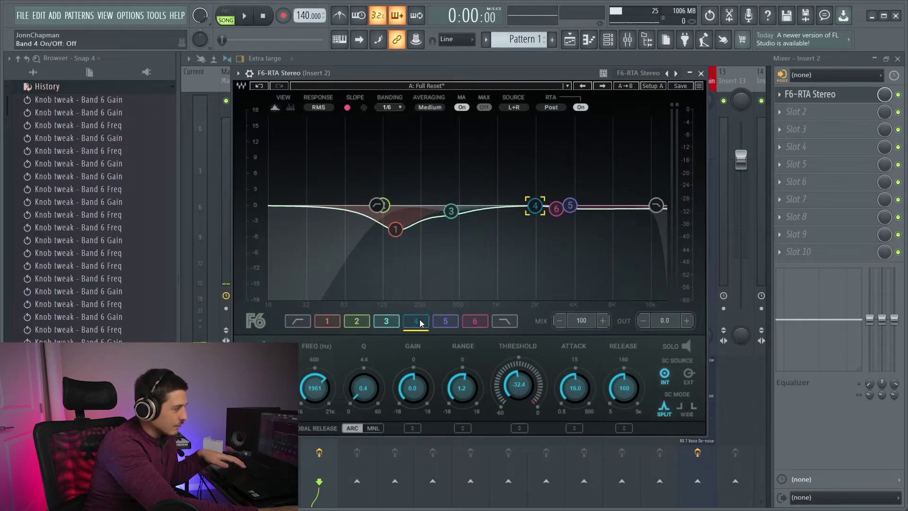
{"action": "key", "text": "space"}
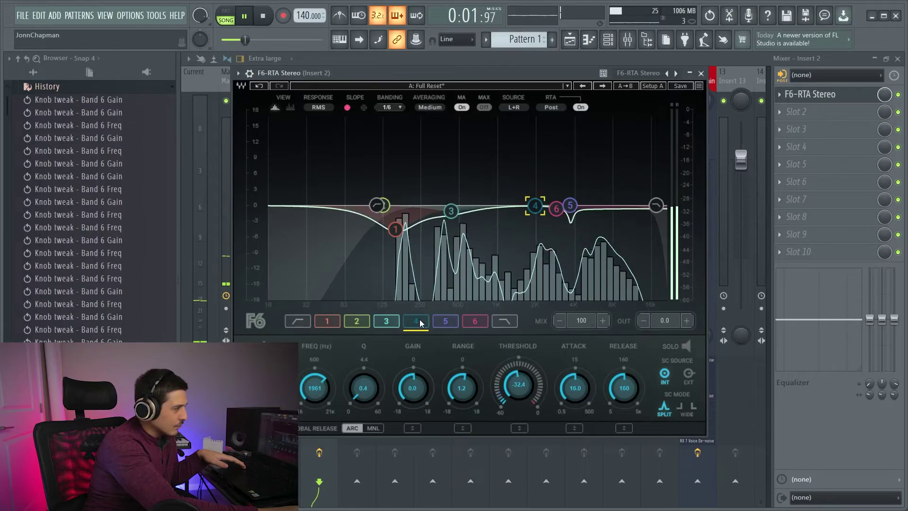
{"action": "key", "text": "space"}
{"action": "key", "text": "space"}
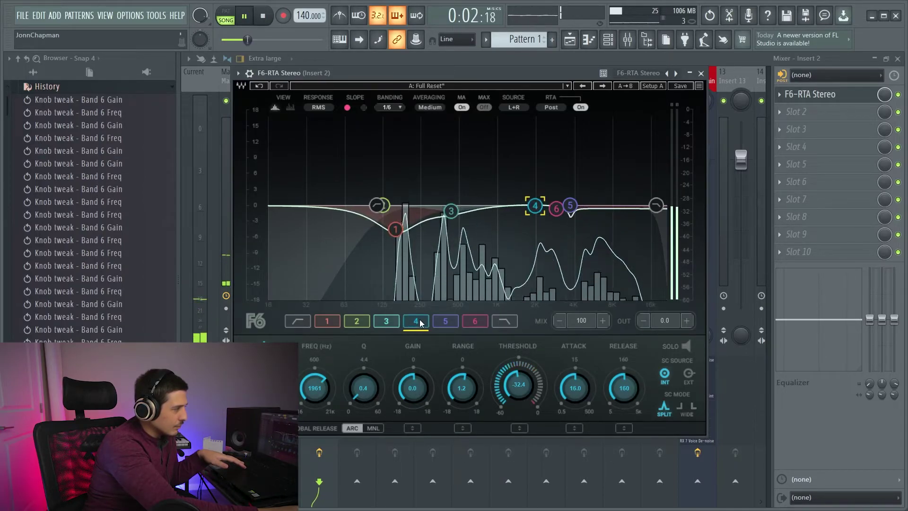
{"action": "key", "text": "space"}
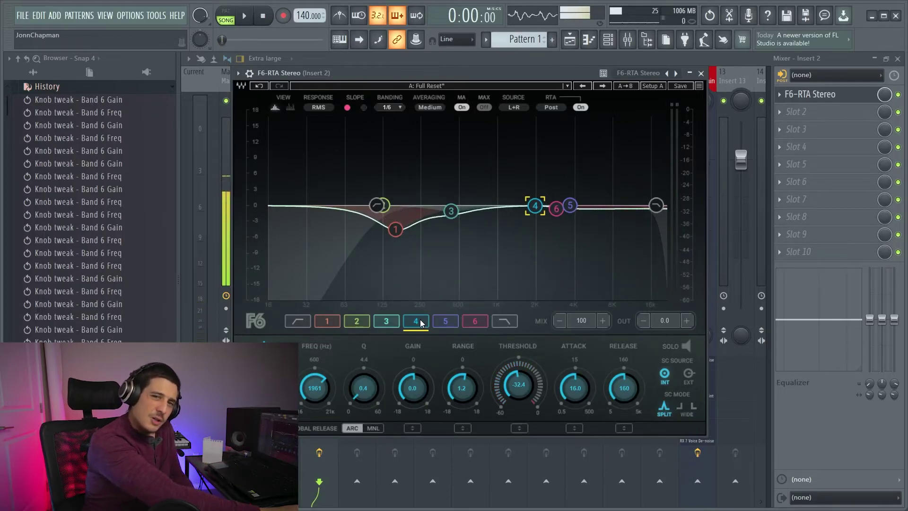